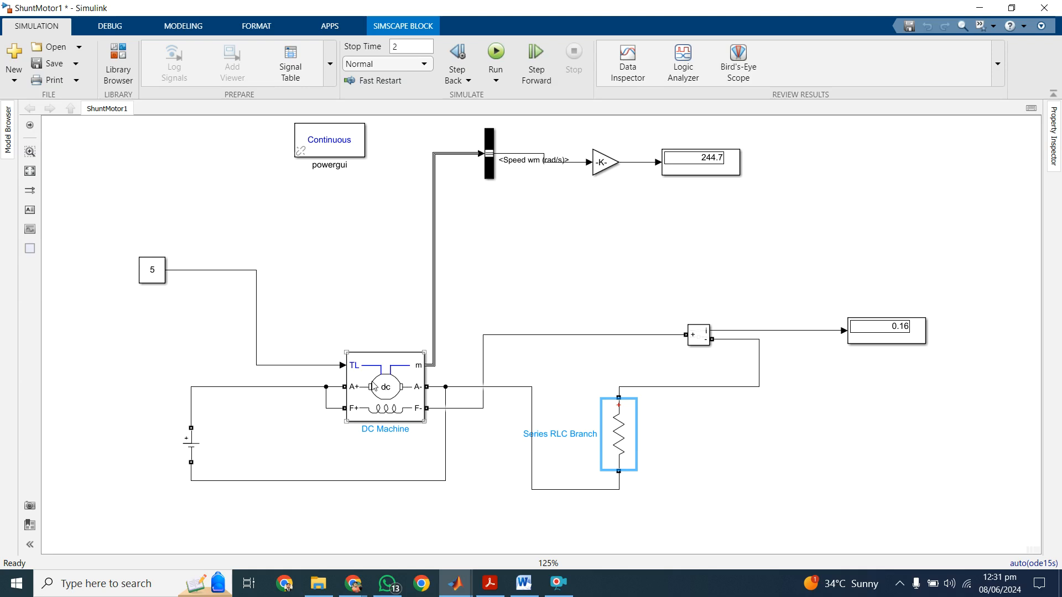
- Review the DC Machine's configuration, including the mechanical input options, and keep Torque TL as the mechanical input
double_click(386, 387)
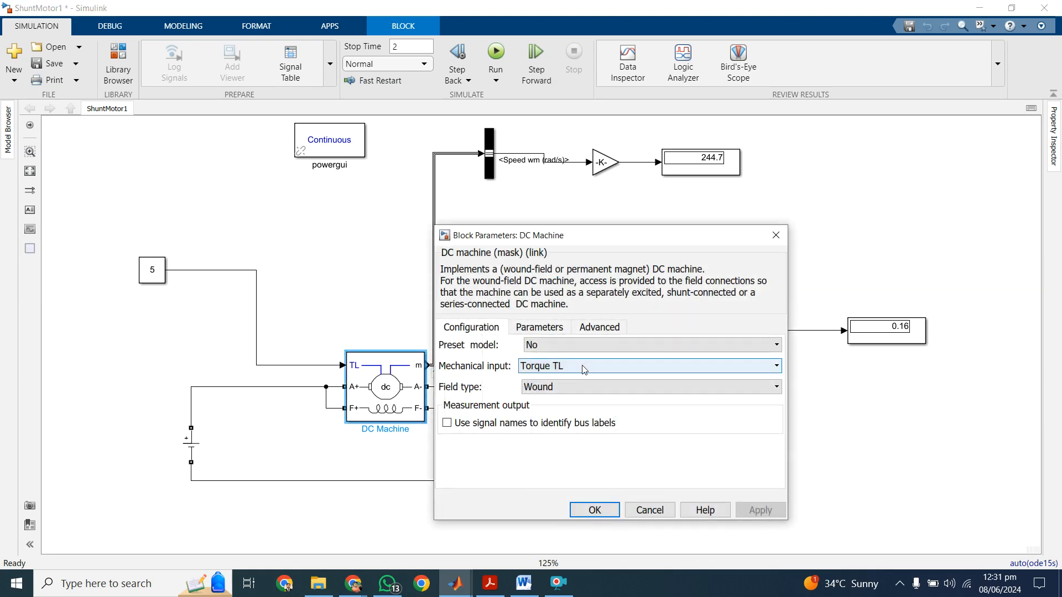
left_click(582, 366)
left_click(582, 365)
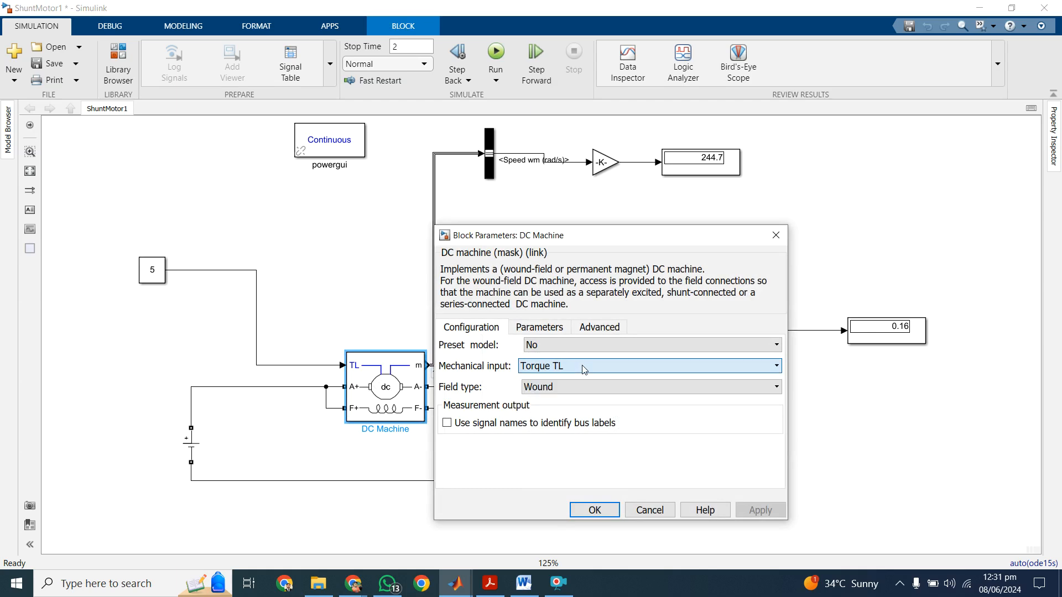
left_click(584, 367)
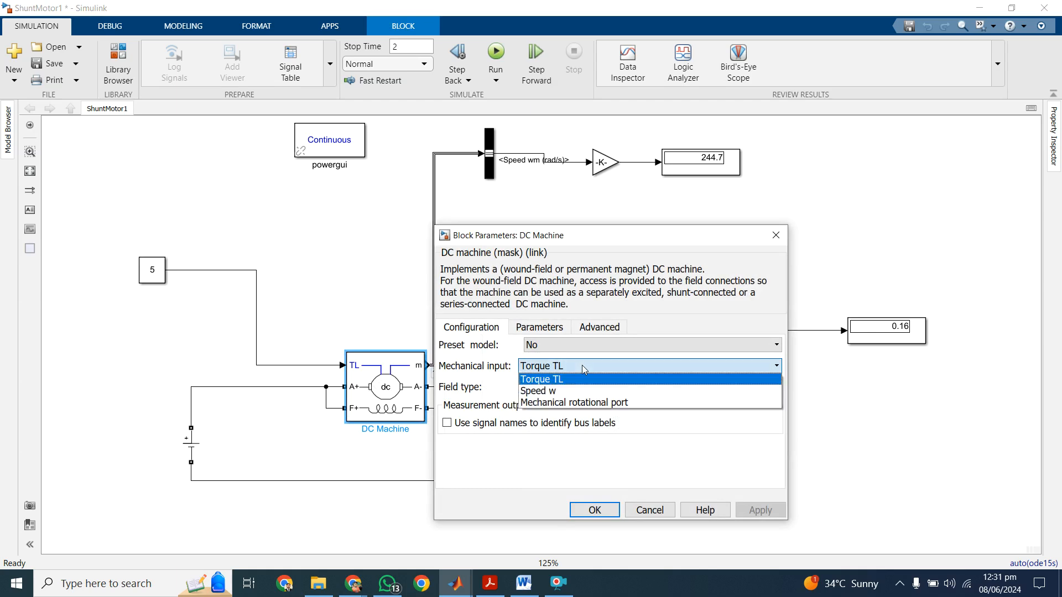
left_click(582, 364)
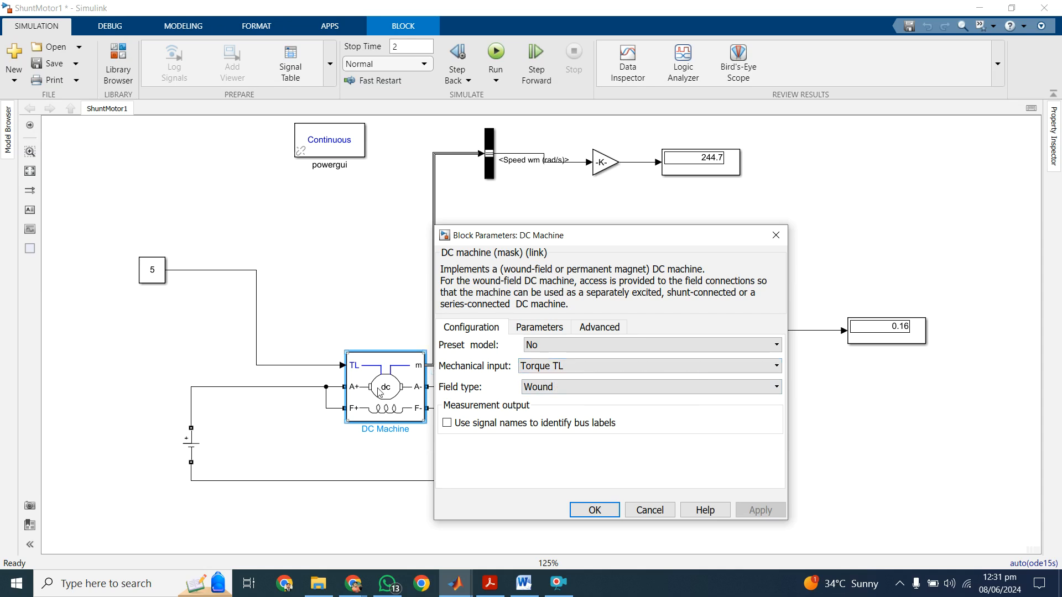
left_click_drag(494, 242, 664, 193)
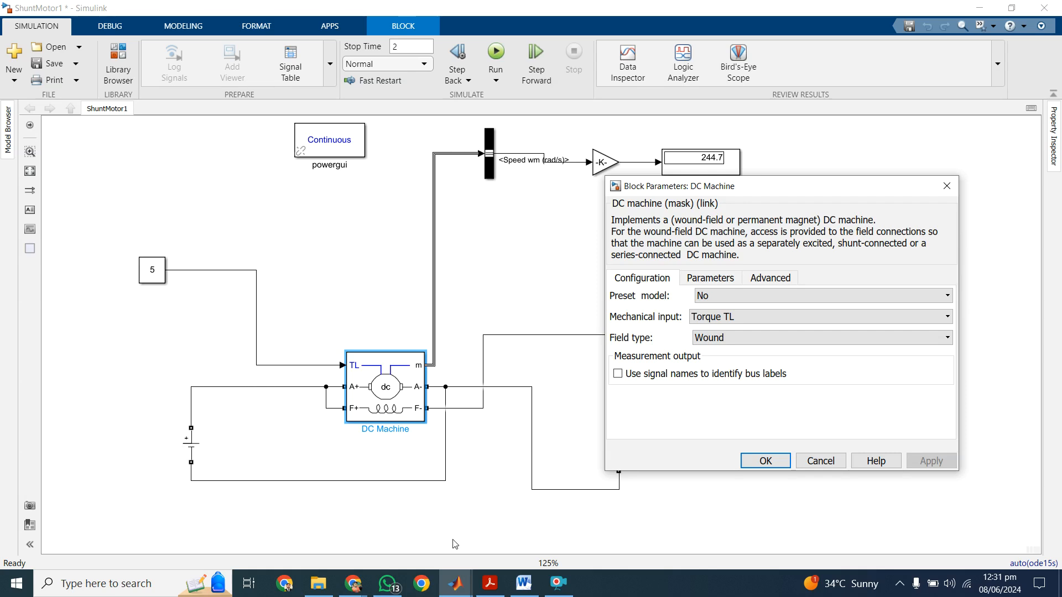
left_click(717, 318)
left_click(717, 330)
left_click(765, 460)
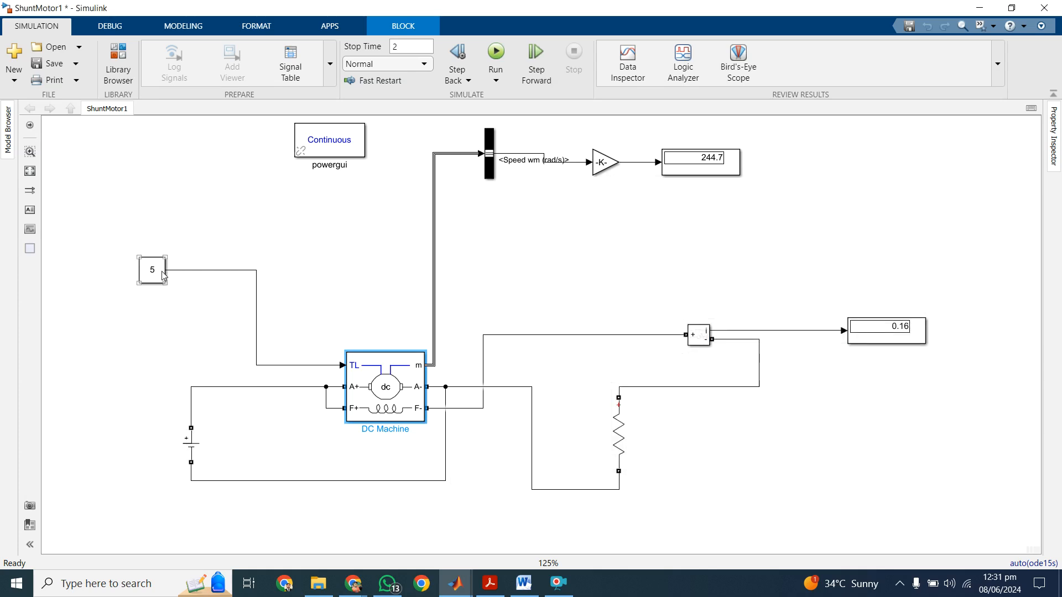
- Check the DC voltage source's amplitude setting and its supply connections to the DC Machine's armature and field terminals
double_click(190, 449)
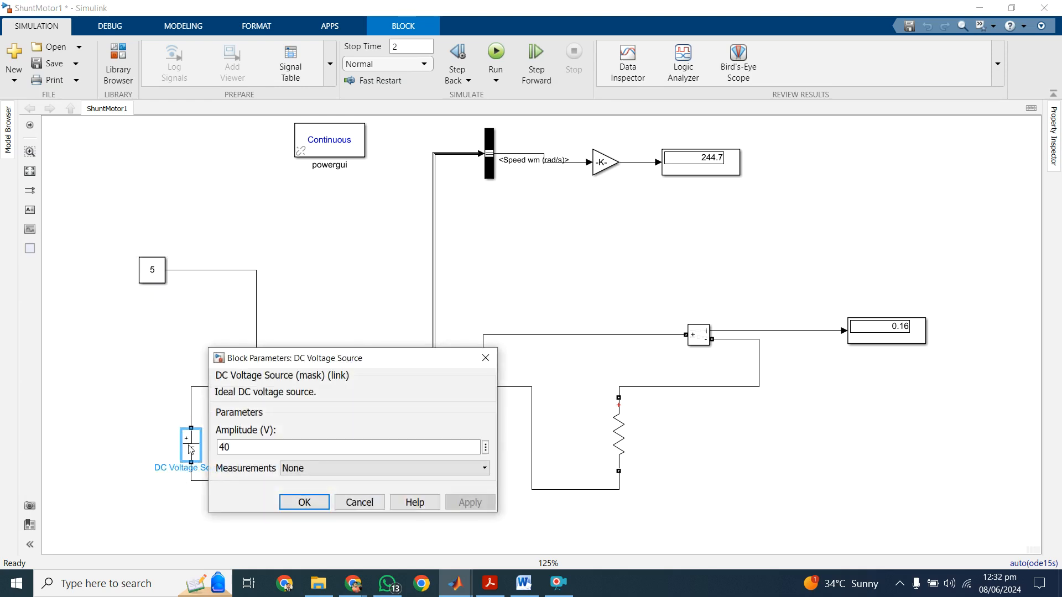
left_click(486, 358)
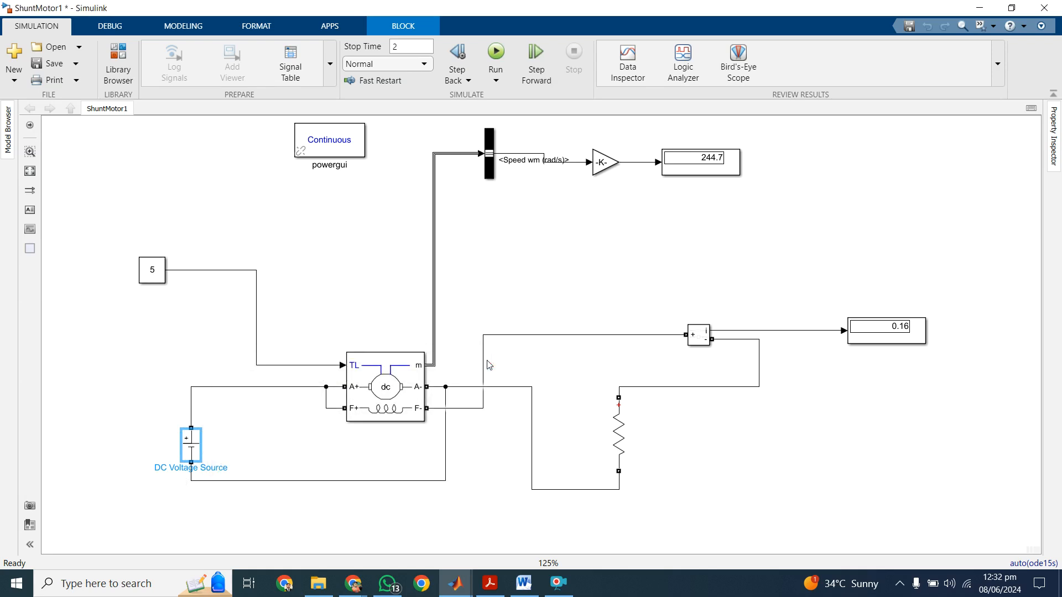
left_click(252, 449)
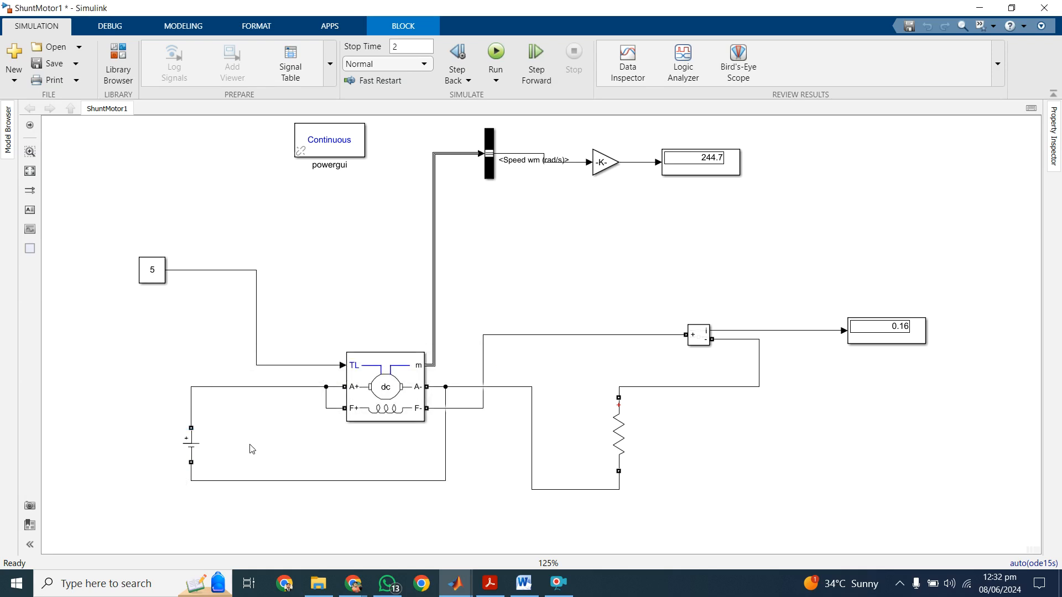
left_click(350, 395)
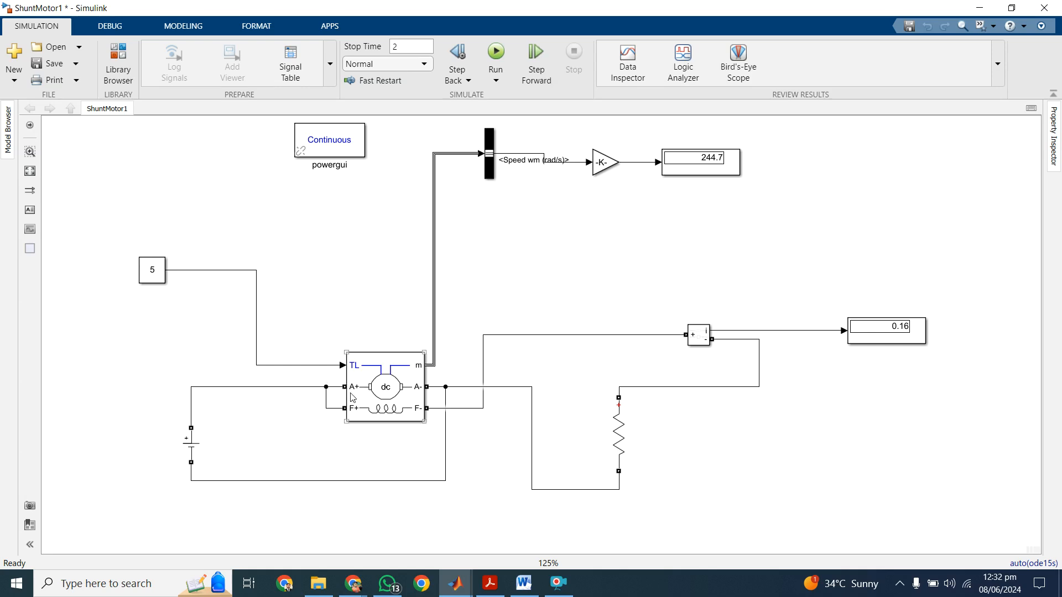
left_click_drag(328, 406, 345, 408)
- Review which machine output signals the Bus Selector offers and passes to the speed display
left_click(491, 149)
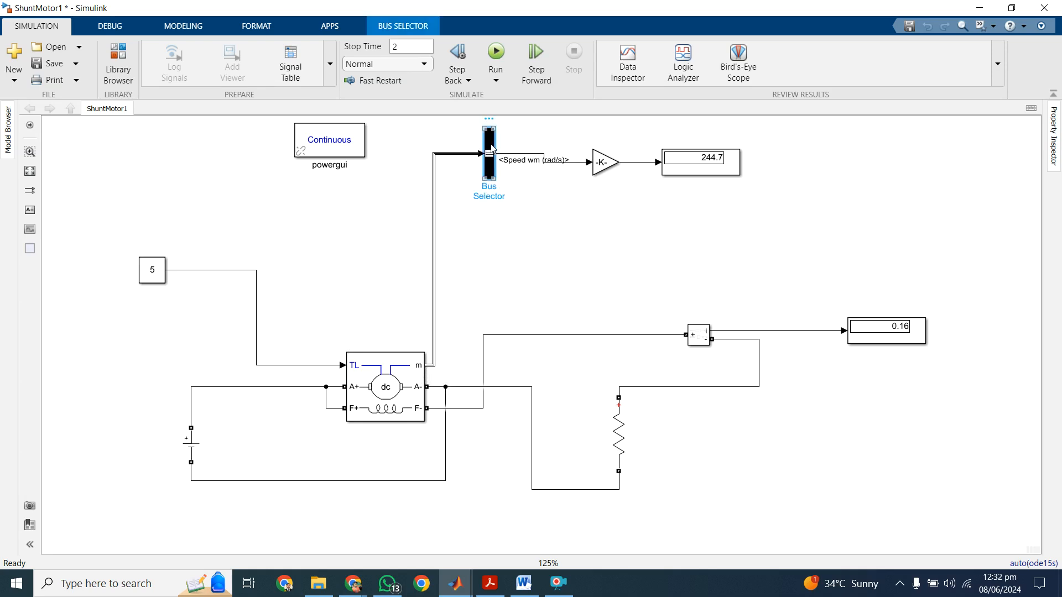
double_click(491, 149)
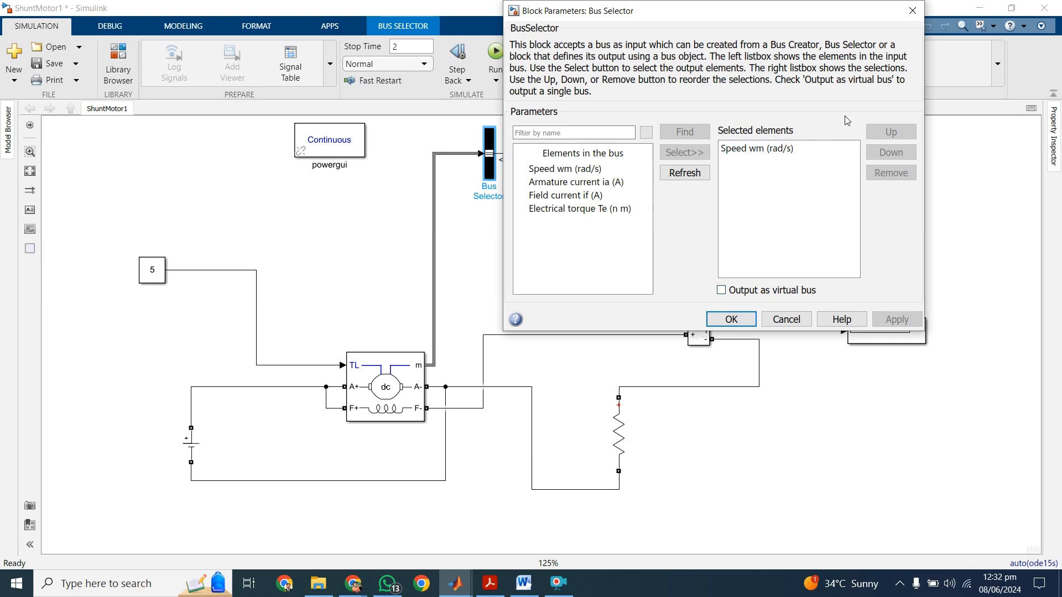
left_click(912, 11)
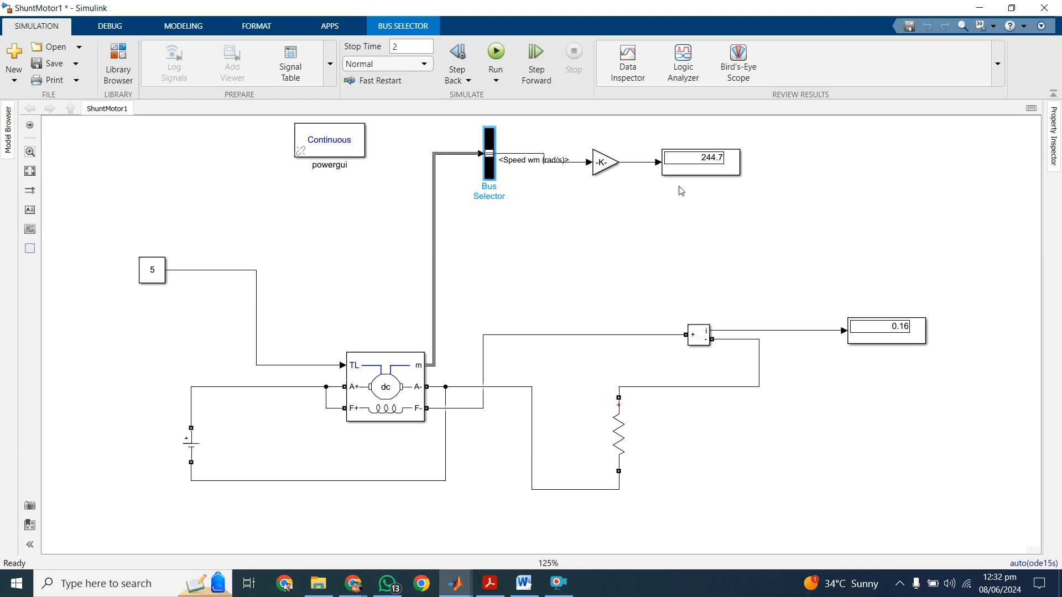
left_click(320, 145)
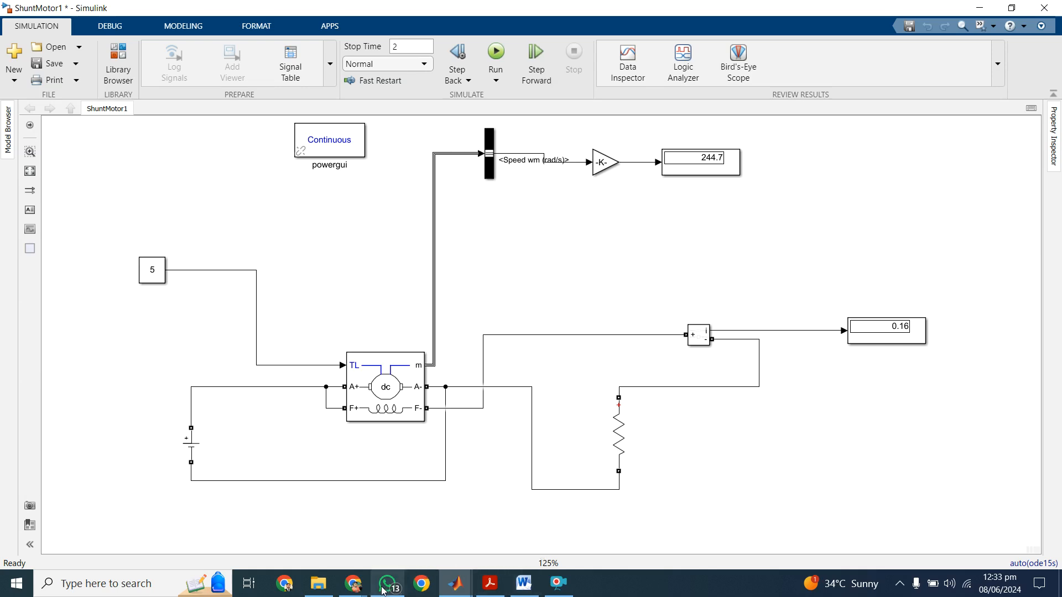
- Set the resistance of the Series RLC Branch in the field circuit to 20 ohms and run the simulation
left_click(484, 590)
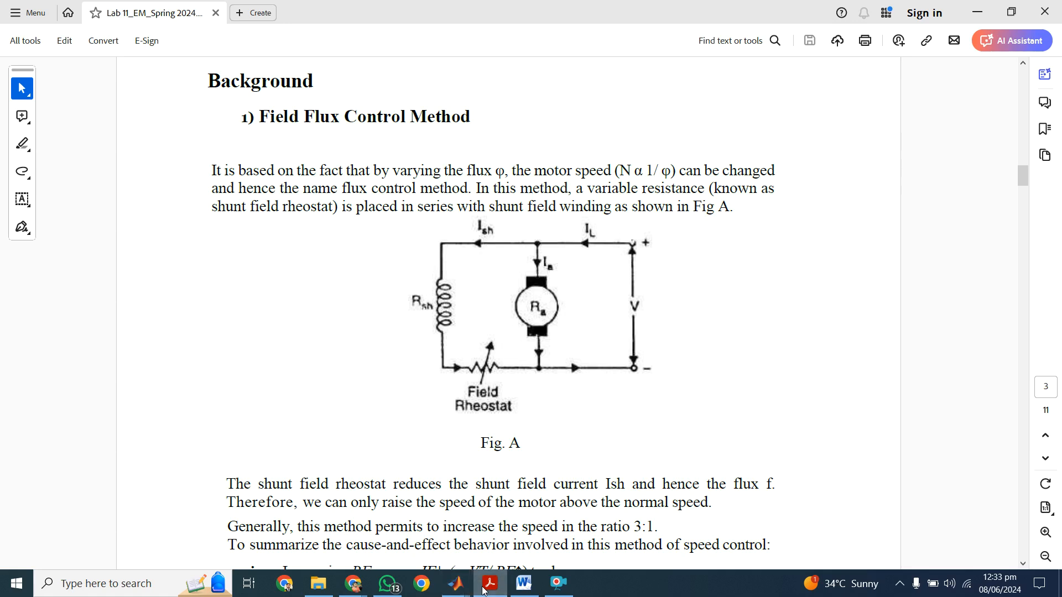
left_click(484, 590)
left_click(618, 436)
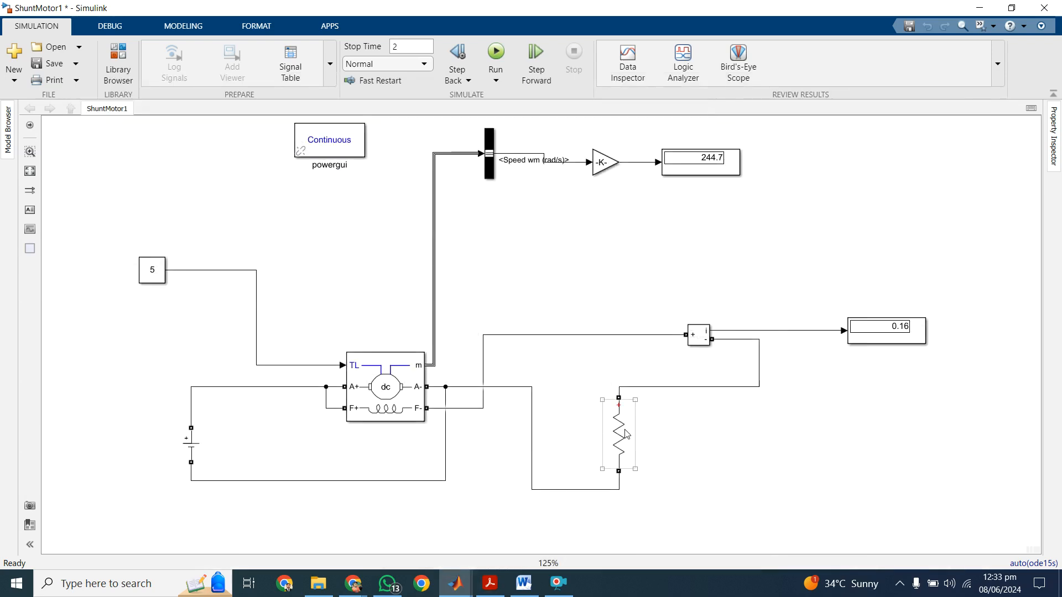
double_click(627, 434)
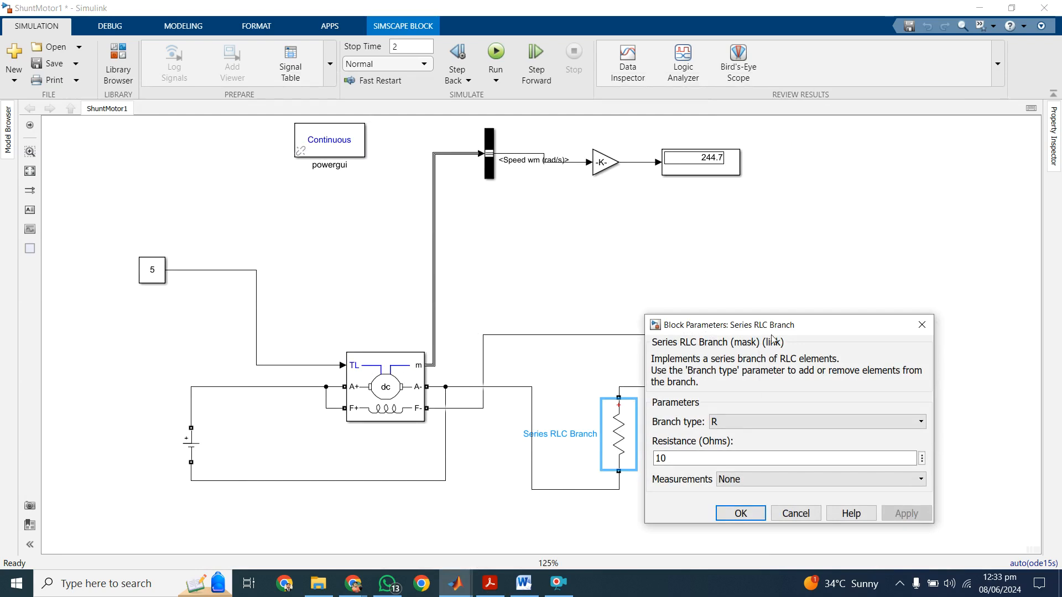
left_click_drag(774, 332, 901, 146)
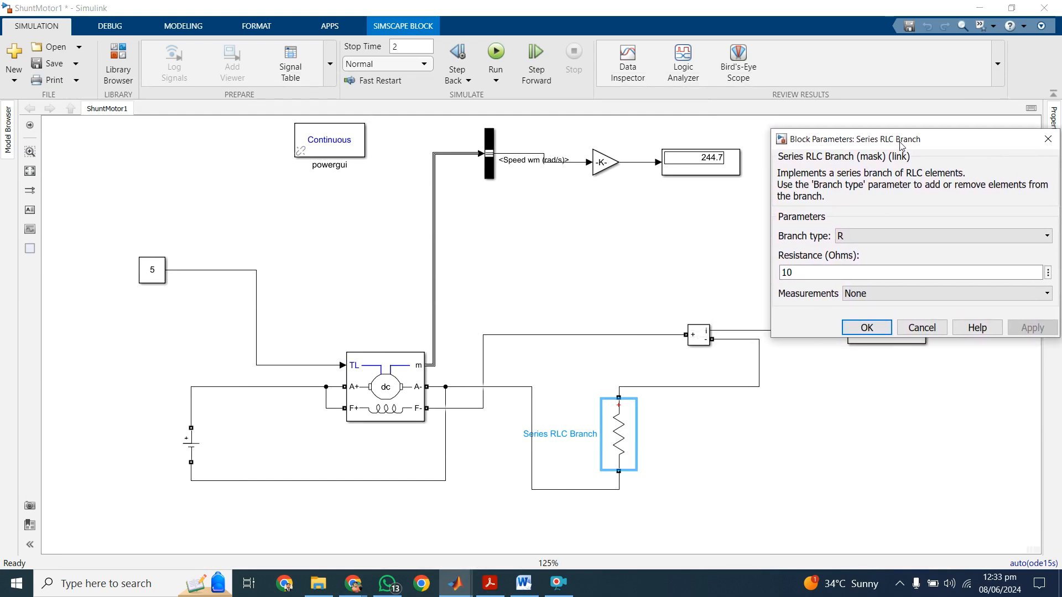
double_click(798, 277)
type("20")
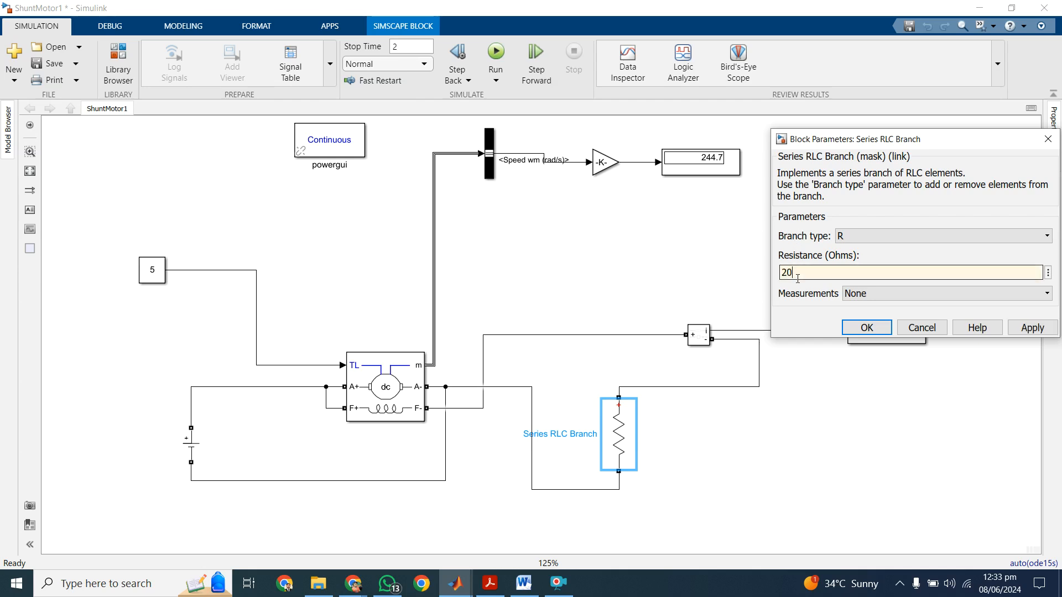
left_click(866, 327)
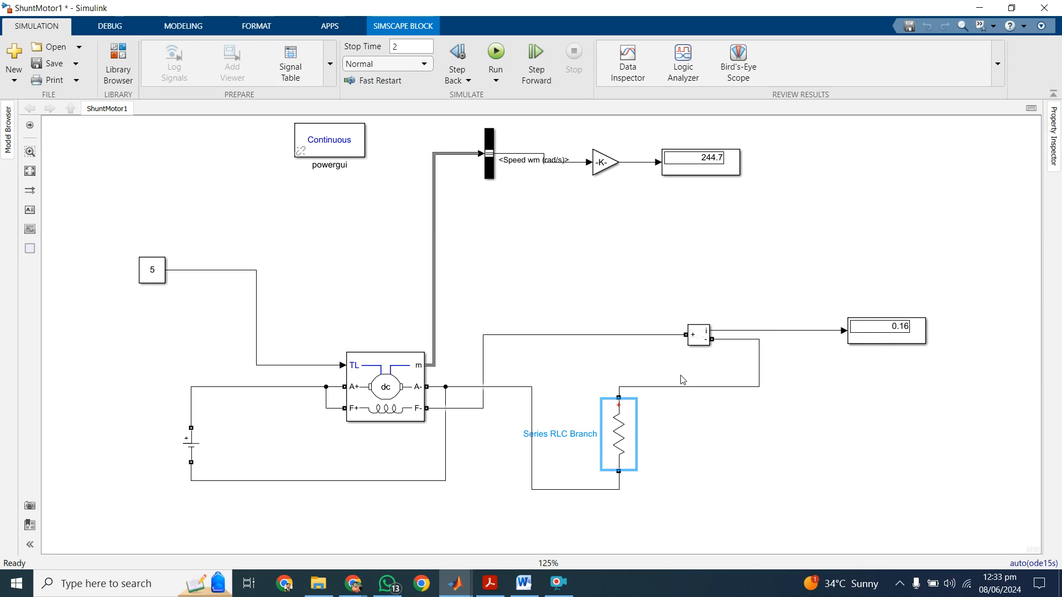
left_click(886, 327)
left_click(496, 51)
- Raise the Series RLC Branch resistance in the field circuit to 30 ohms and rerun the simulation
double_click(631, 429)
double_click(679, 457)
type("30")
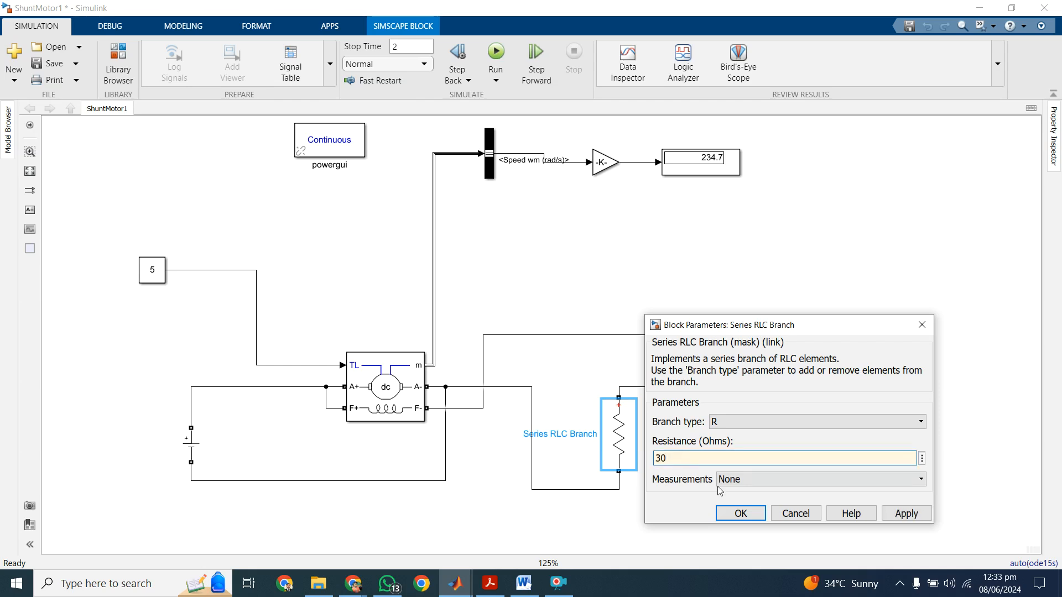
left_click(739, 514)
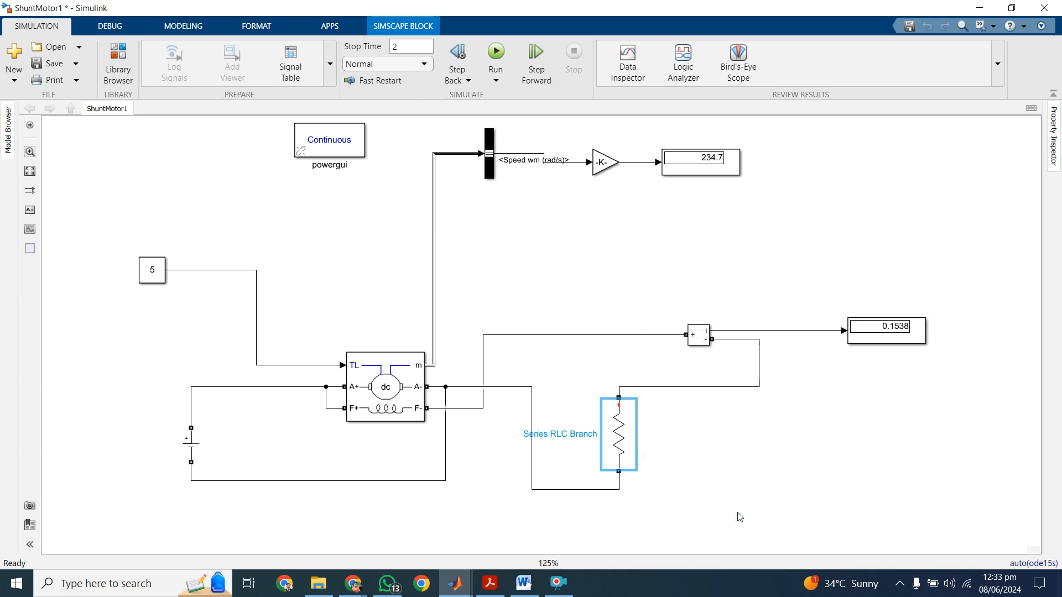
left_click(503, 64)
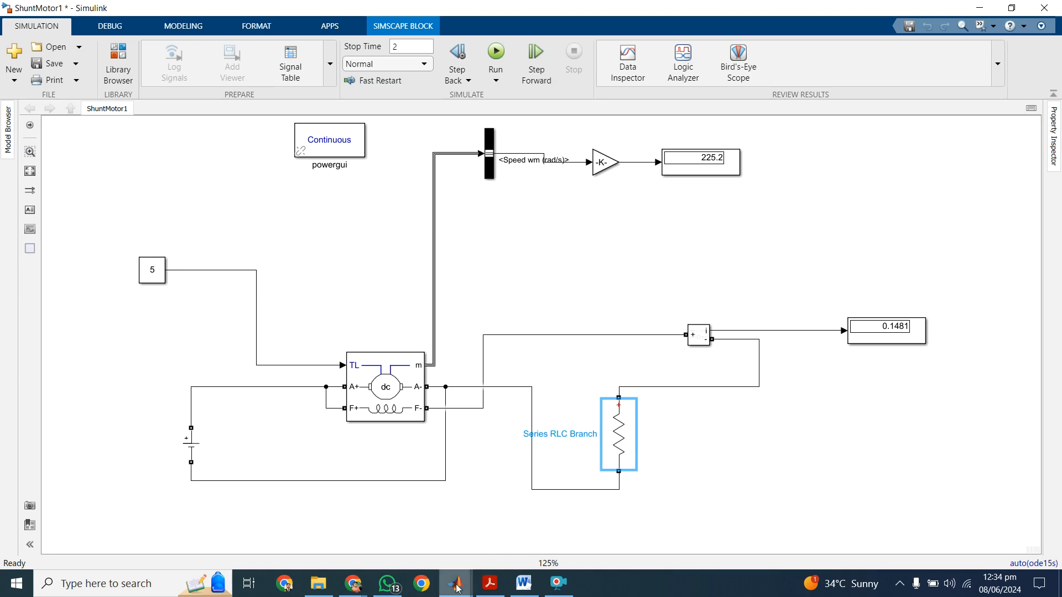
- Switch to the Lab 11 PDF in Acrobat Reader and read through the armature resistance control method and the Fig E circuit diagram
mouse_move(462, 586)
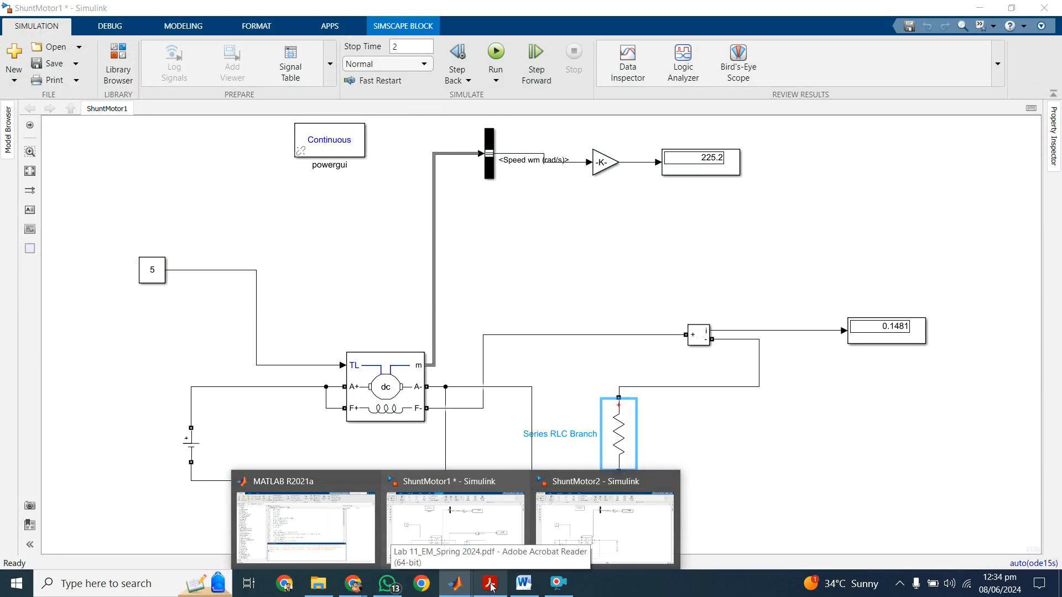
left_click(490, 585)
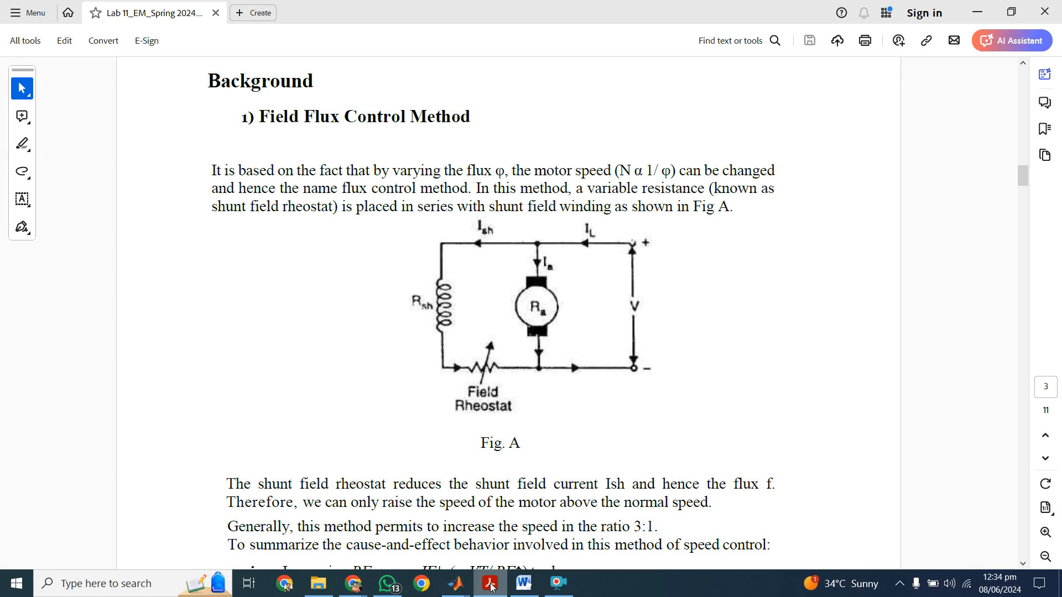
left_click_drag(1026, 175, 1052, 260)
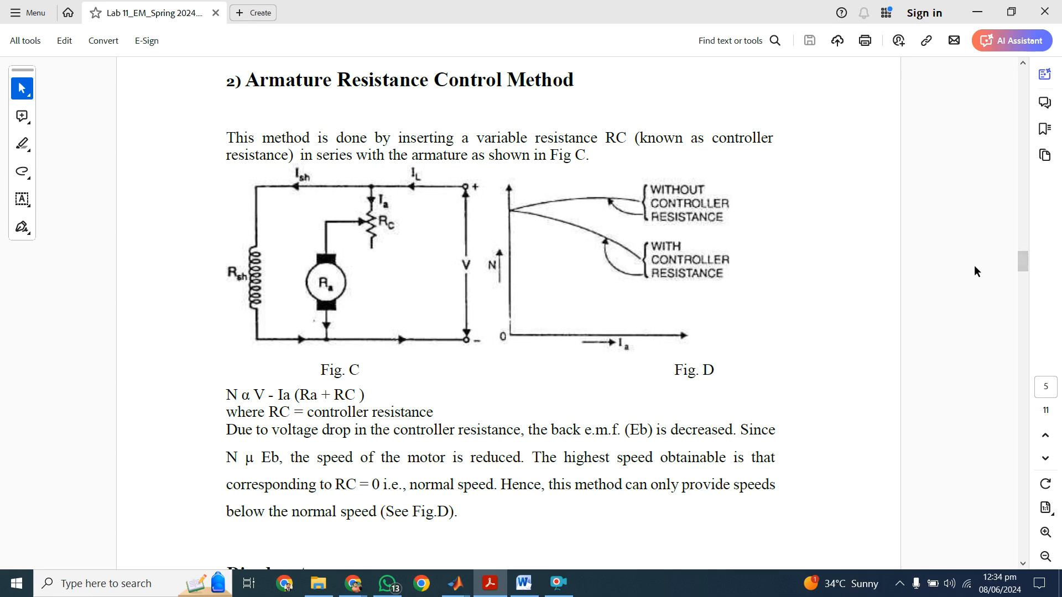
left_click_drag(1023, 262, 1043, 313)
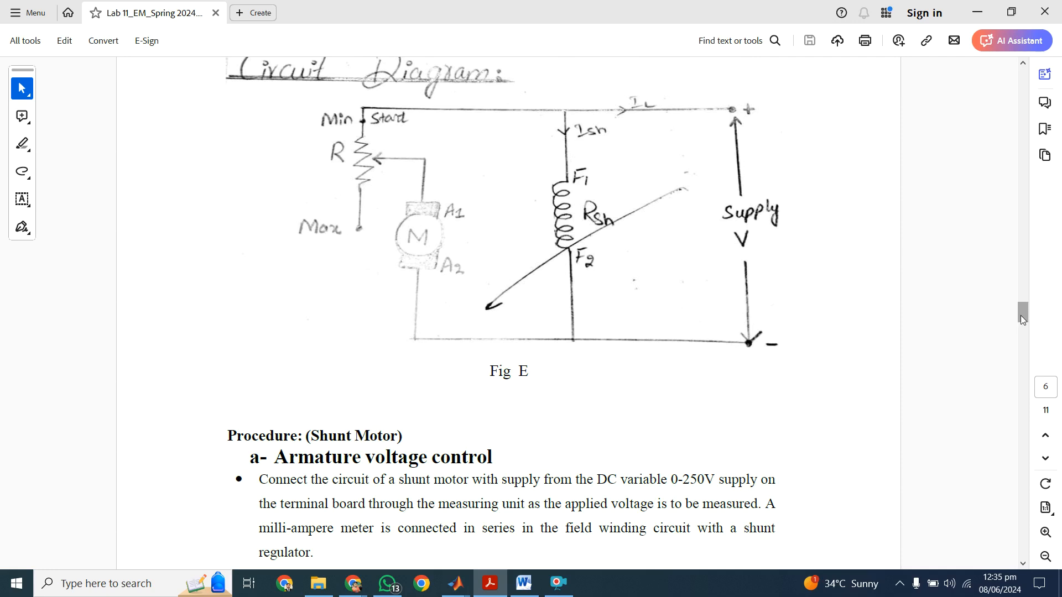
scroll(1022, 319, "up", 2)
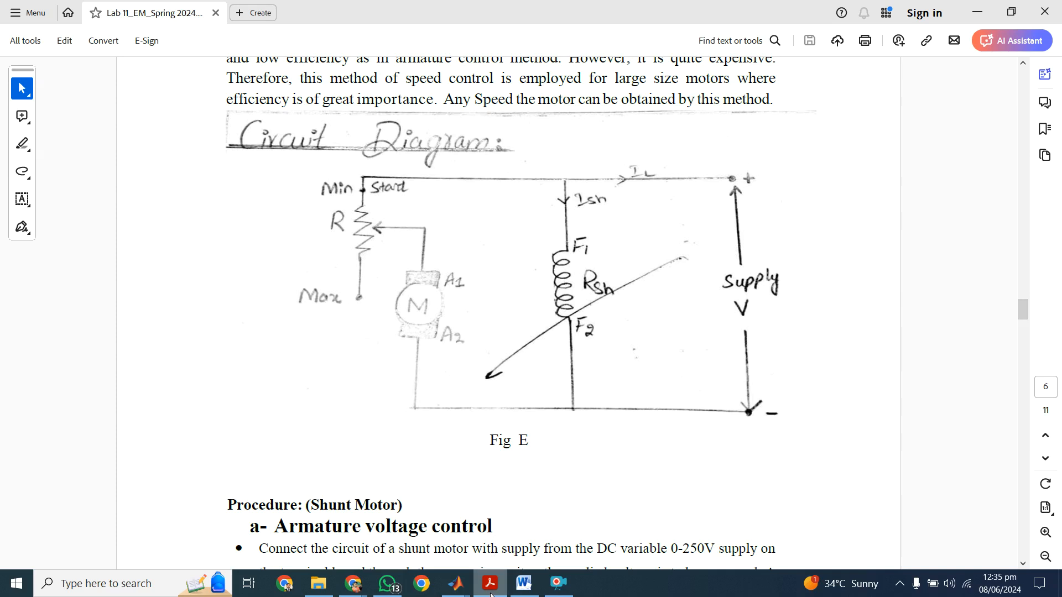
- Switch to the ShuntMotor2 model in Simulink and examine its DC machine, torque input, parallel resistor branch and voltage display
mouse_move(452, 588)
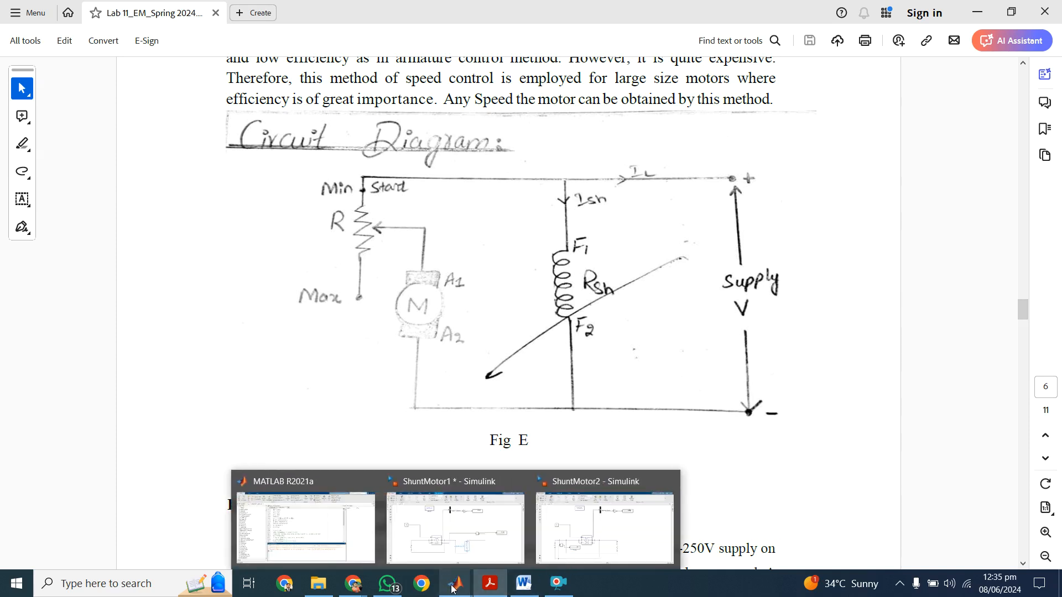
left_click(595, 512)
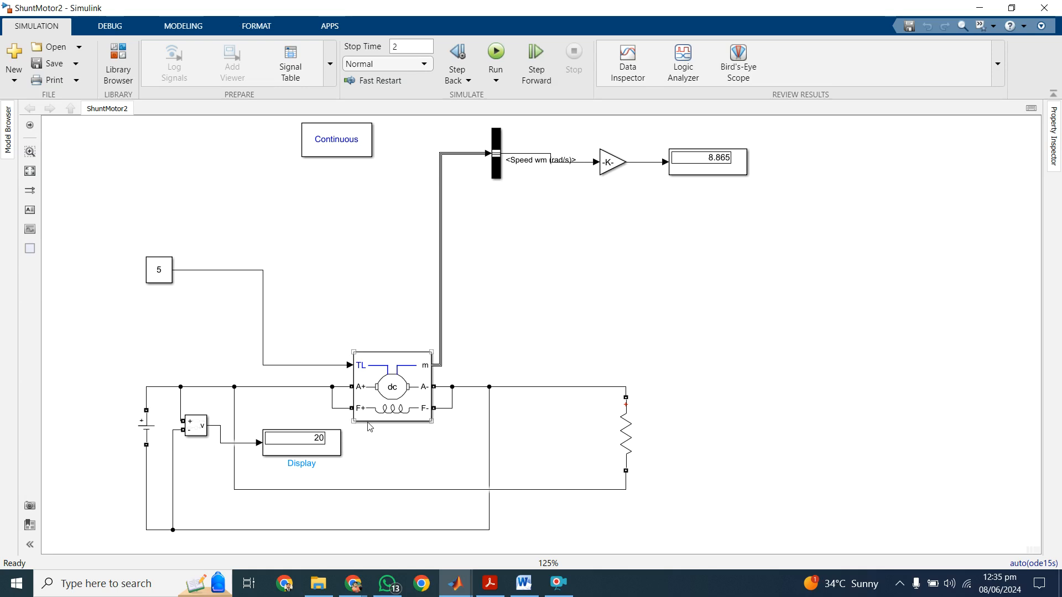
left_click(374, 384)
left_click(151, 275)
left_click(414, 381)
left_click(448, 481)
left_click(614, 432)
left_click(604, 410)
left_click(286, 438)
- Set the DC voltage source's amplitude to 30 V in ShuntMotor2 and run the simulation
double_click(146, 422)
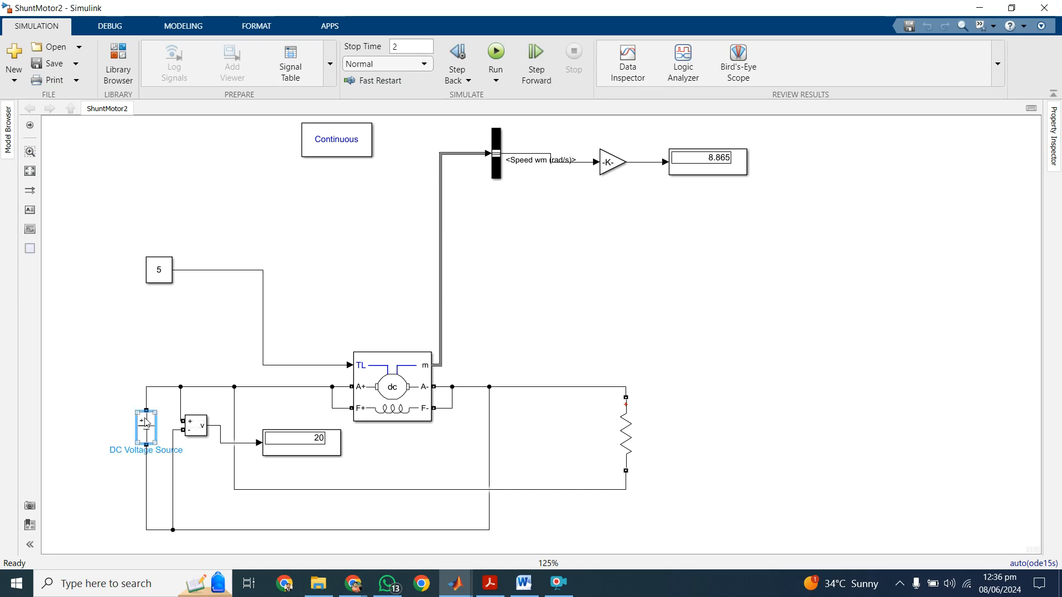
double_click(179, 435)
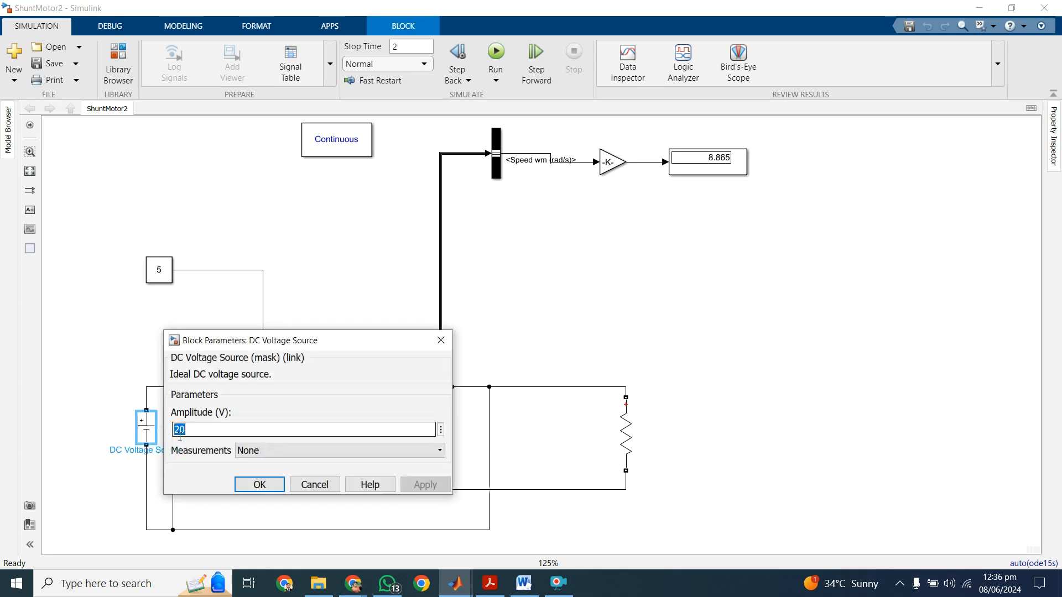
type("3")
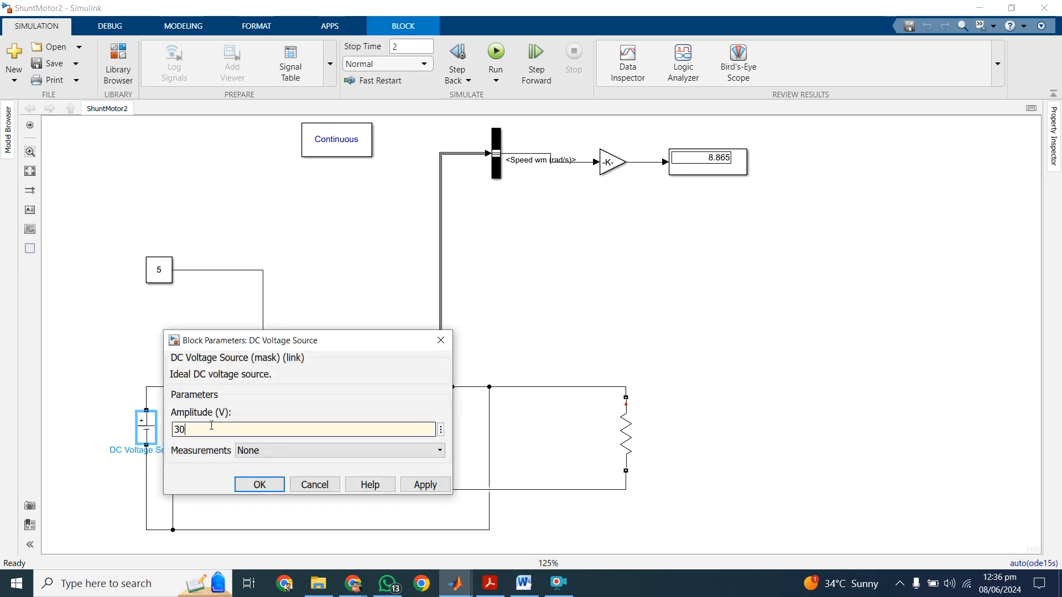
left_click(252, 484)
left_click(495, 52)
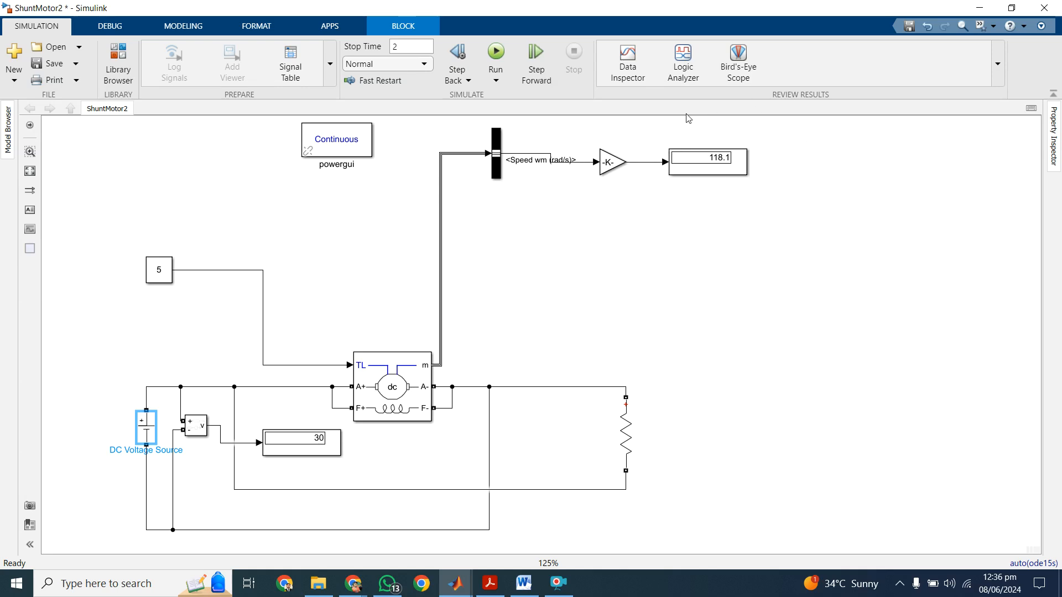
- Set the DC voltage source's amplitude to 40 V in ShuntMotor2 and rerun the simulation
double_click(146, 430)
left_click(181, 429)
double_click(188, 427)
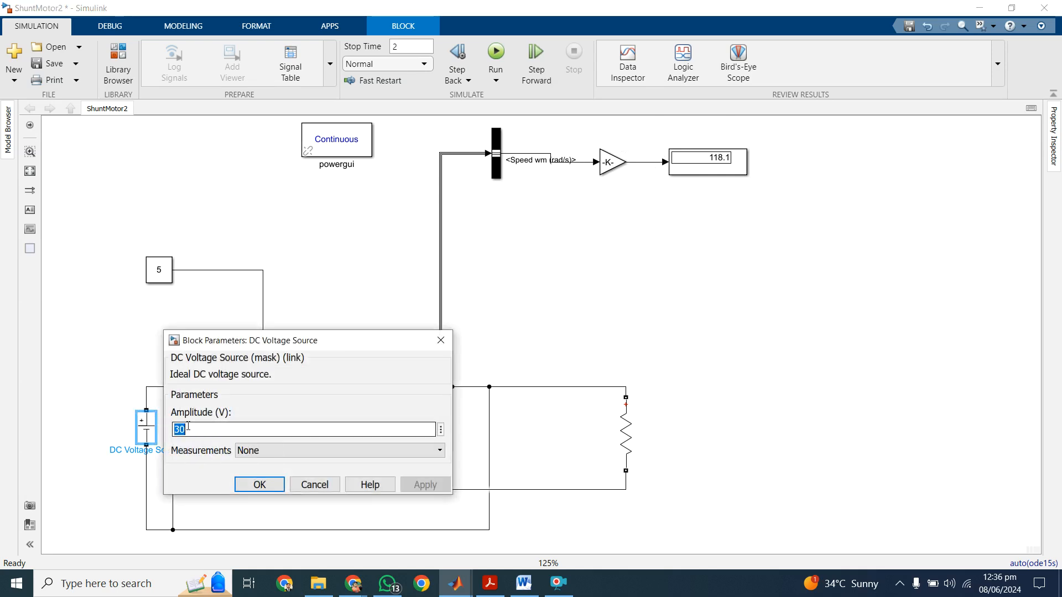
type("40")
left_click(259, 484)
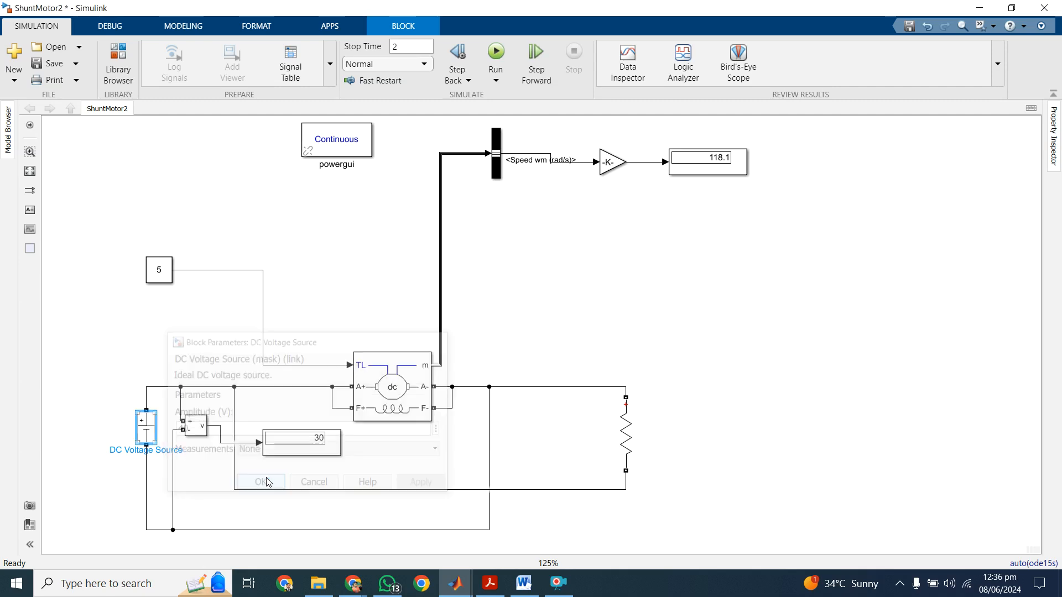
left_click(496, 52)
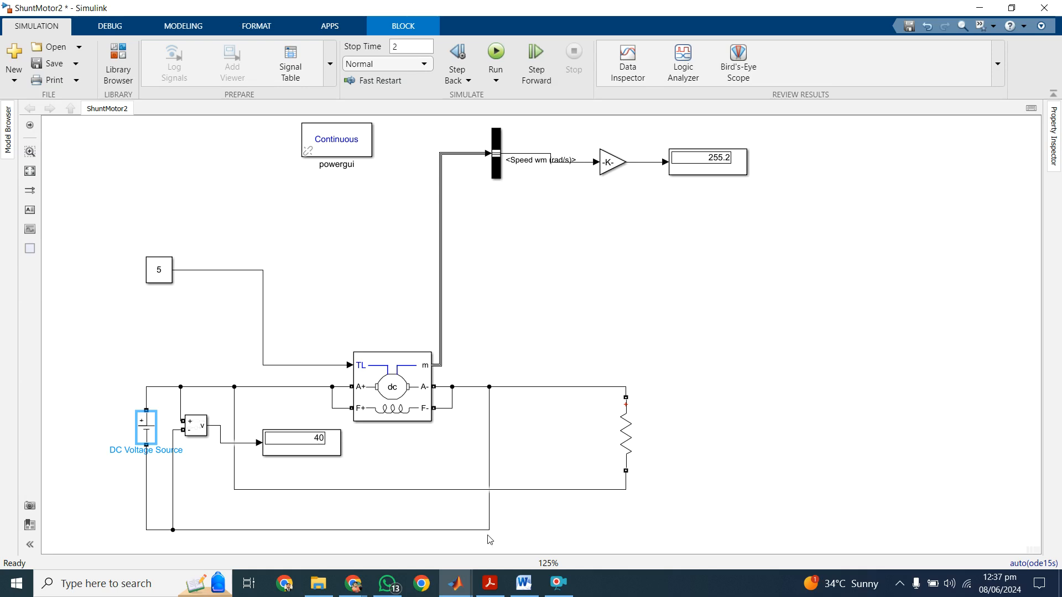
- Switch to the Lab 11 PDF in Acrobat Reader and review the results table and the list of required graphs on page 9
mouse_move(457, 585)
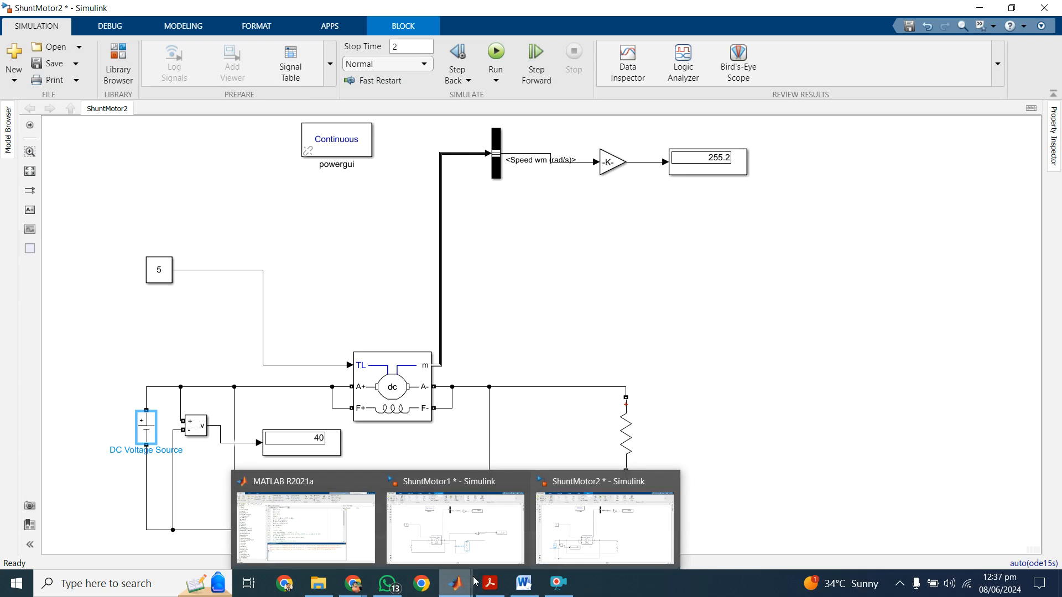
left_click(784, 432)
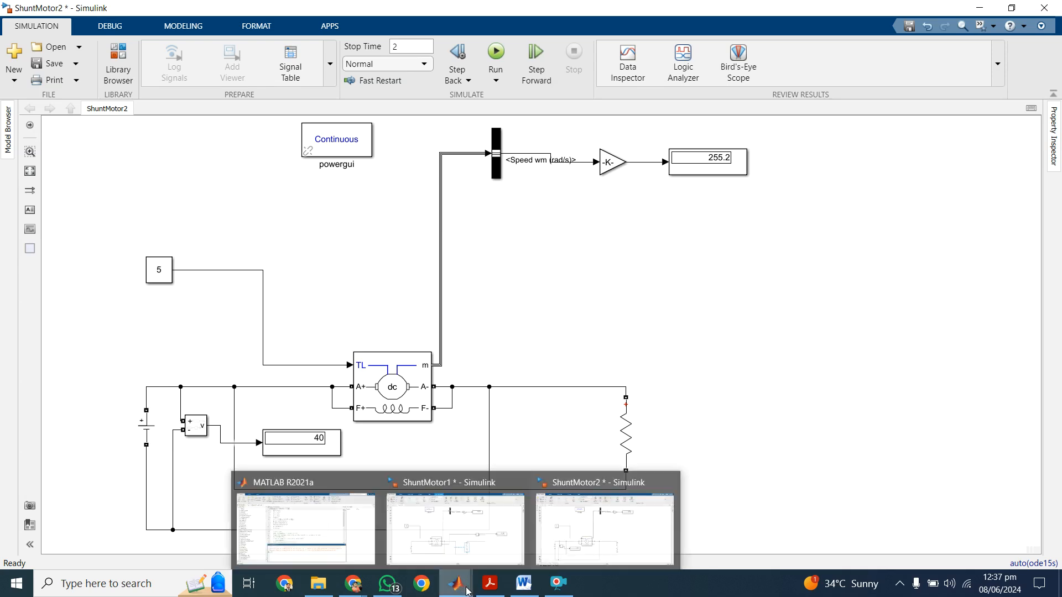
left_click(497, 592)
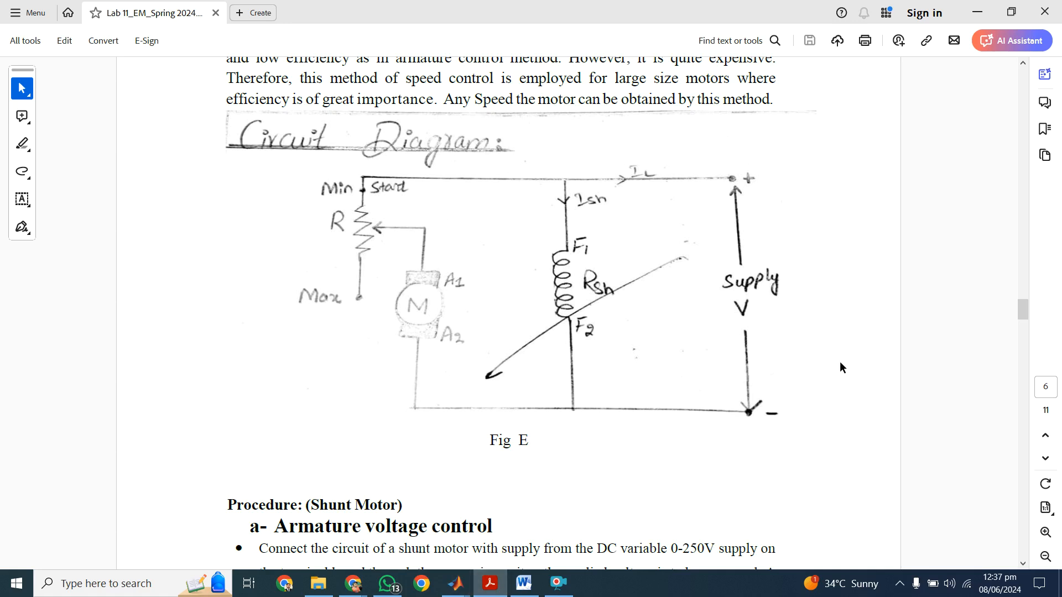
left_click_drag(1028, 308, 1056, 439)
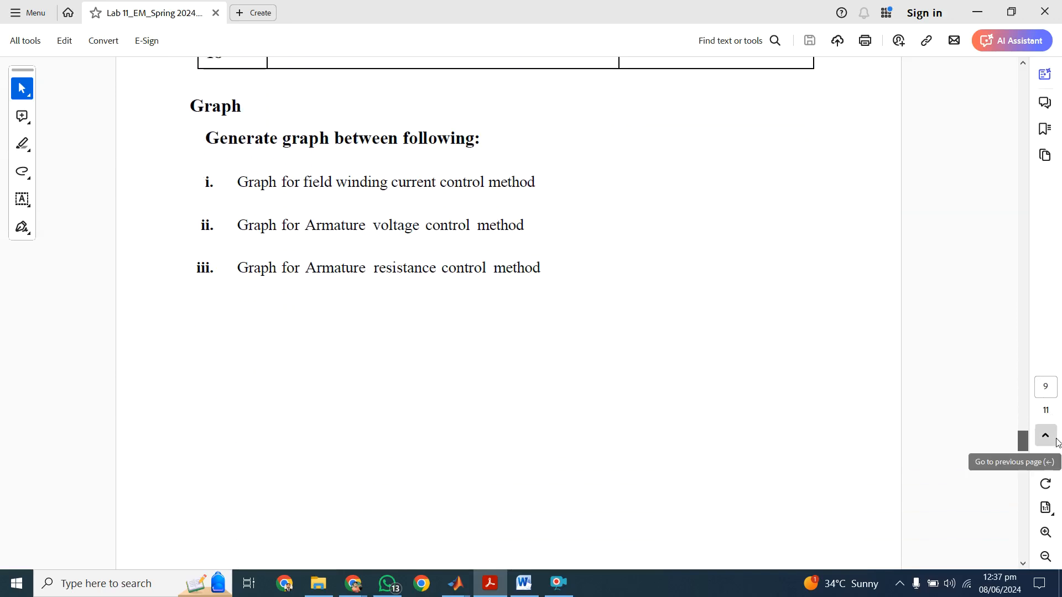
scroll(1058, 446, "down", 10)
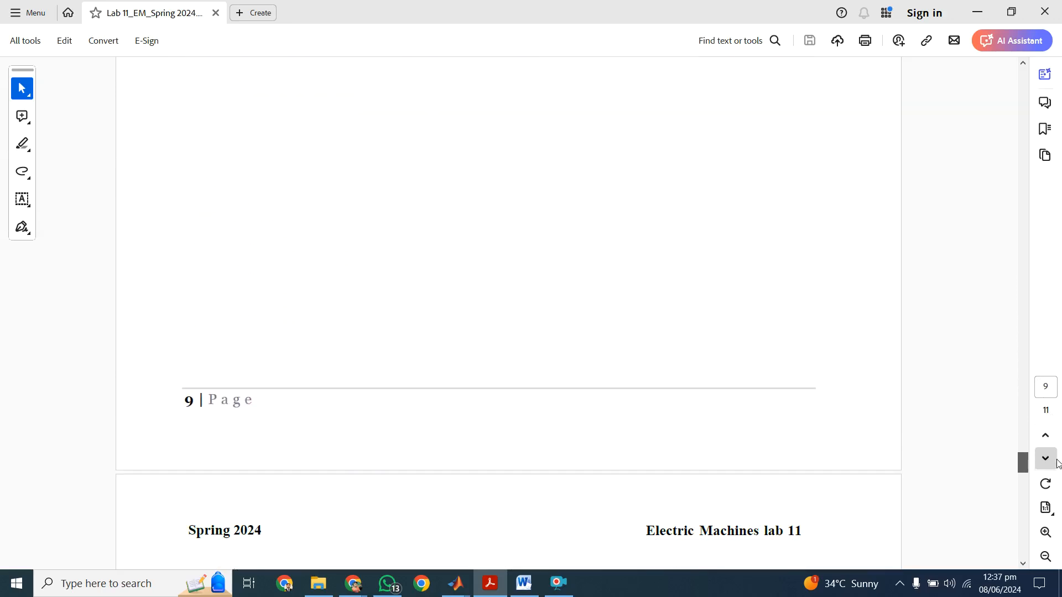
scroll(1058, 463, "down", 9)
left_click(1057, 436)
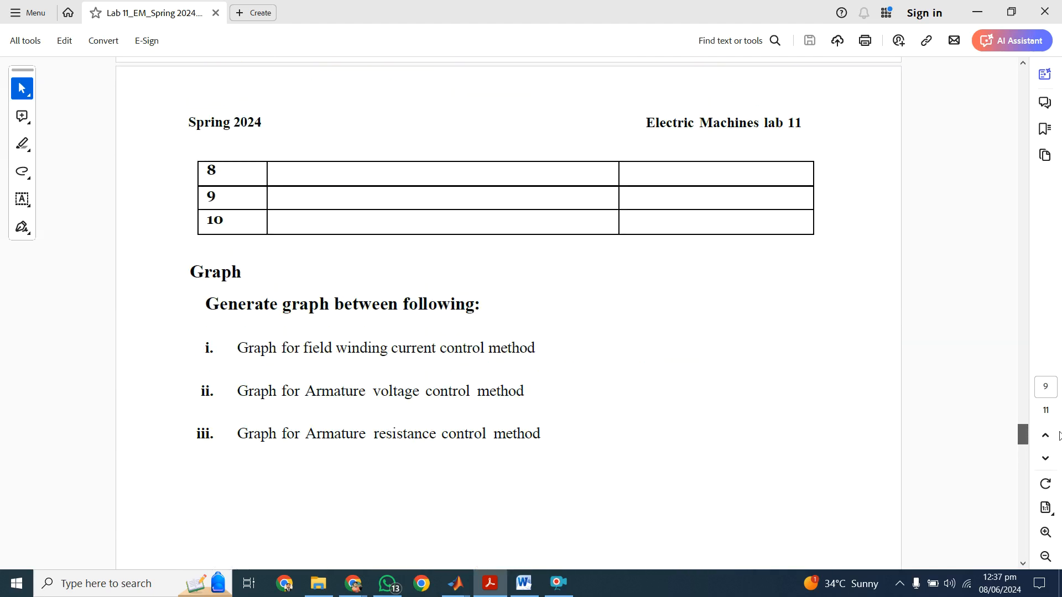
scroll(1059, 436, "down", 1)
scroll(1059, 436, "down", 15)
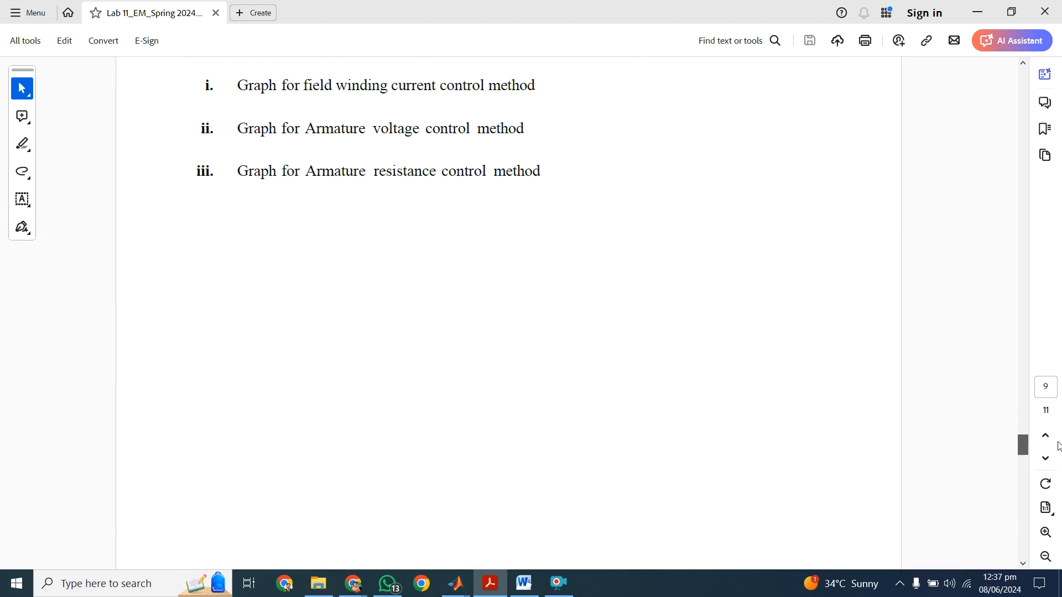
scroll(1059, 469, "down", 4)
scroll(1059, 467, "up", 7)
scroll(1059, 466, "up", 4)
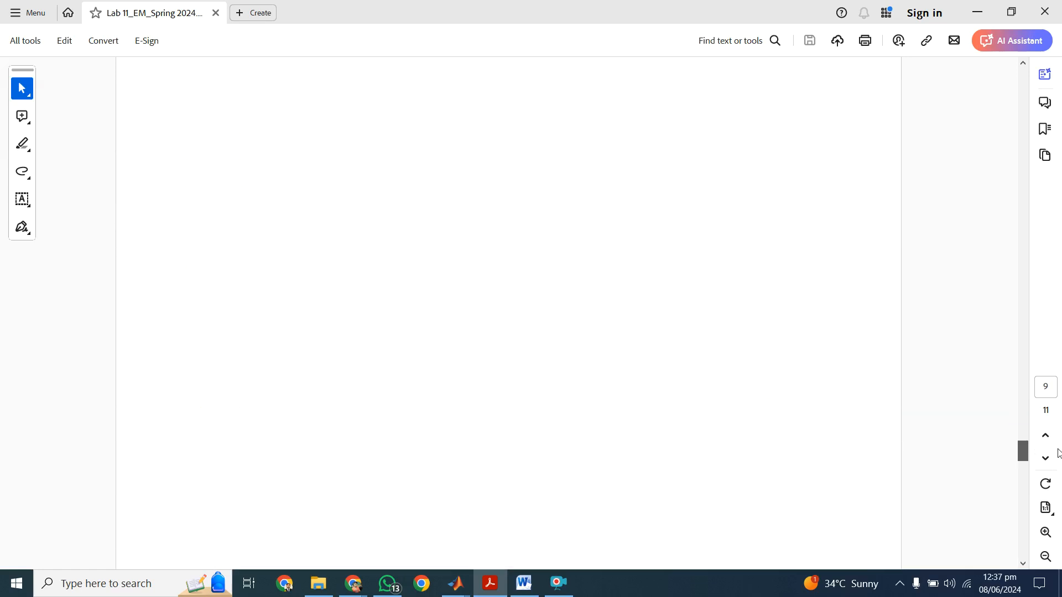
scroll(1054, 464, "down", 11)
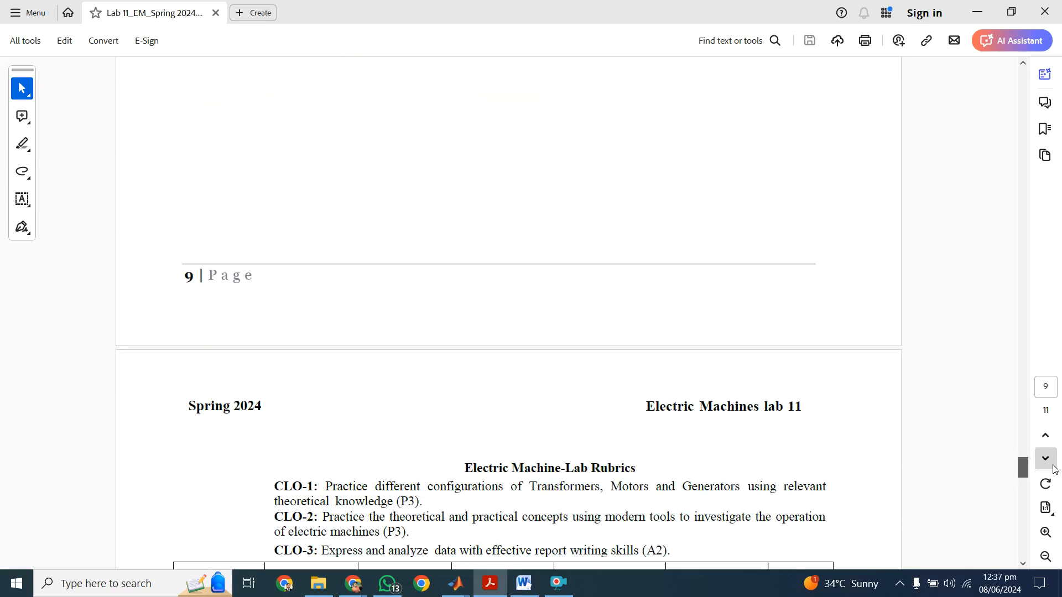
scroll(1058, 465, "up", 15)
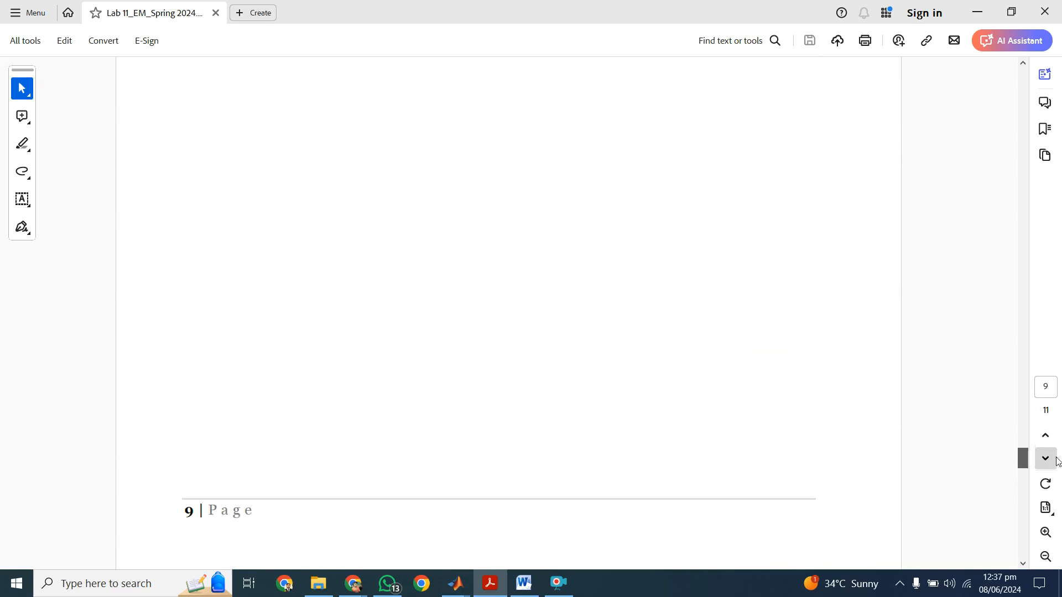
scroll(1057, 446, "up", 2)
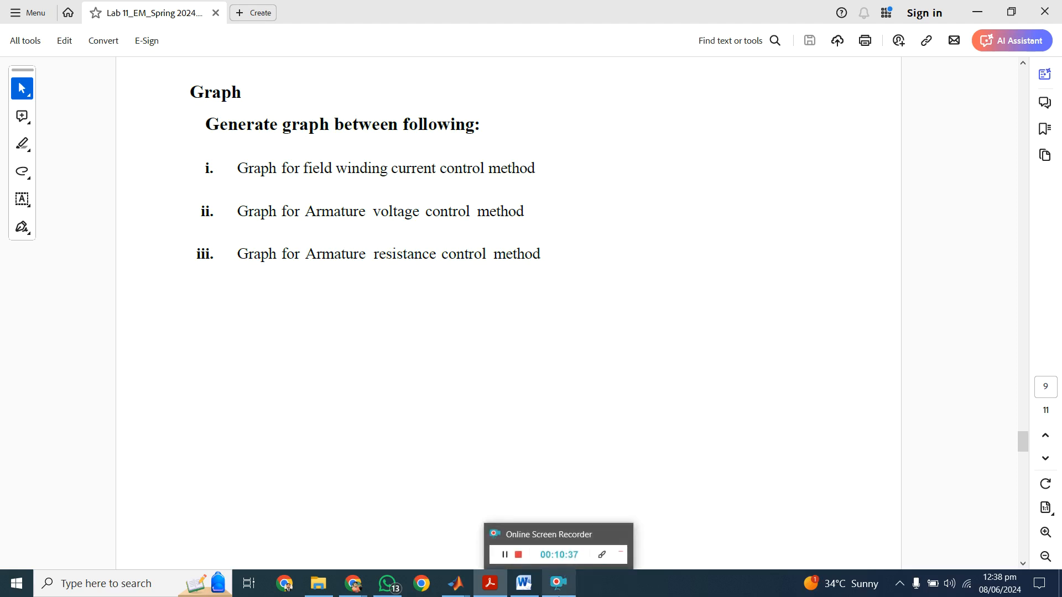
left_click(559, 584)
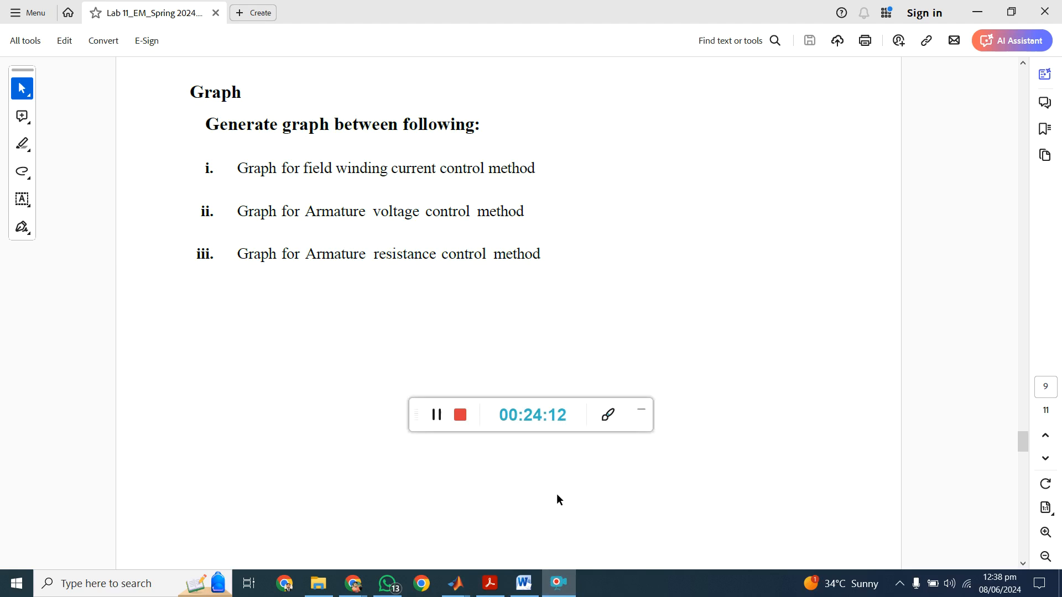